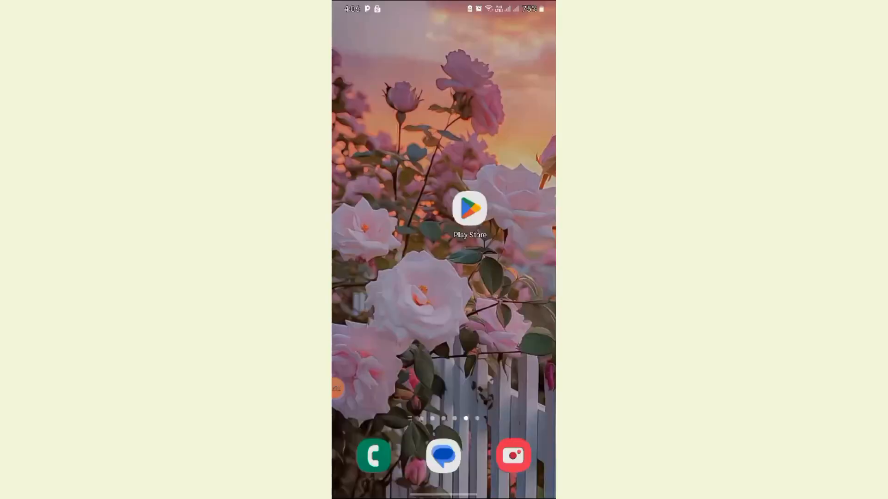
Step: Search the Play Store for "office" and open an app from the search results
{"action": "left_click", "coordinate": [469, 208]}
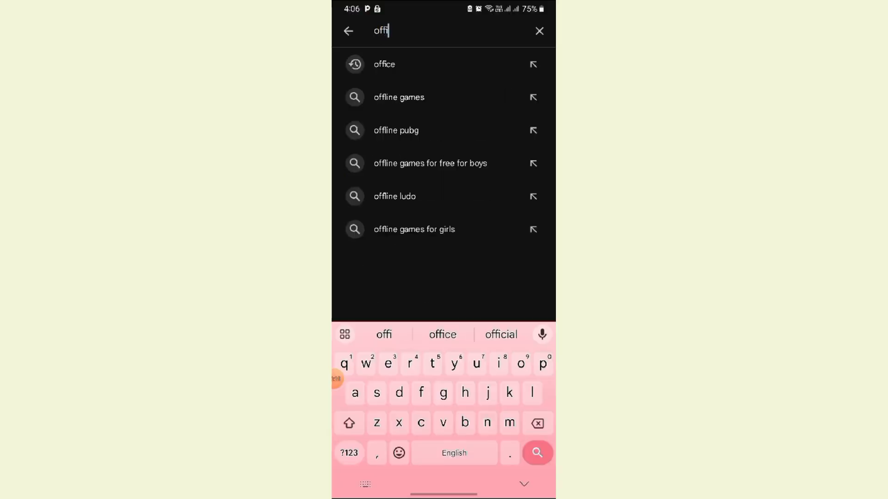
{"action": "left_click", "coordinate": [377, 63]}
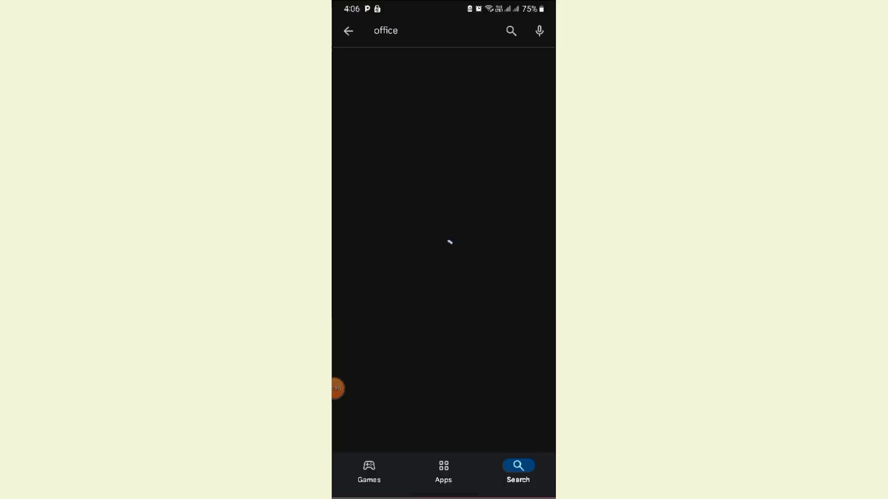
{"action": "left_click", "coordinate": [425, 166]}
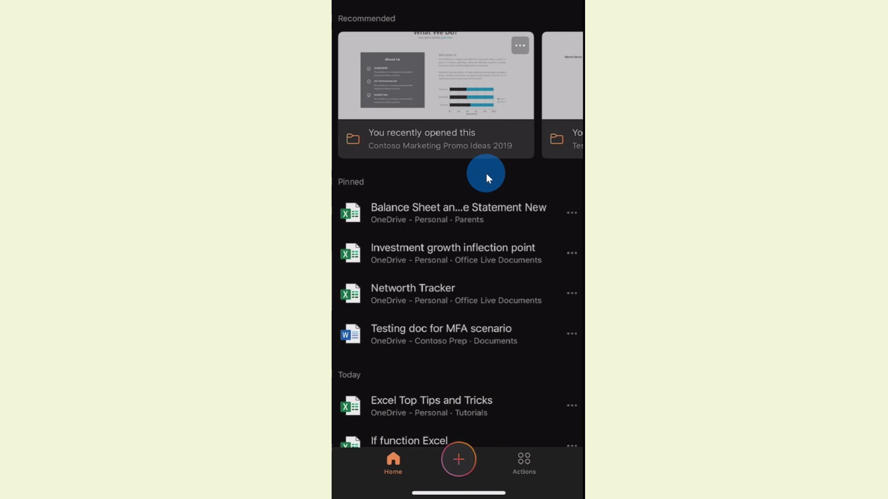
Step: Start the Image To Table action in the Office app and photograph the printed specifications table
{"action": "left_click", "coordinate": [526, 464]}
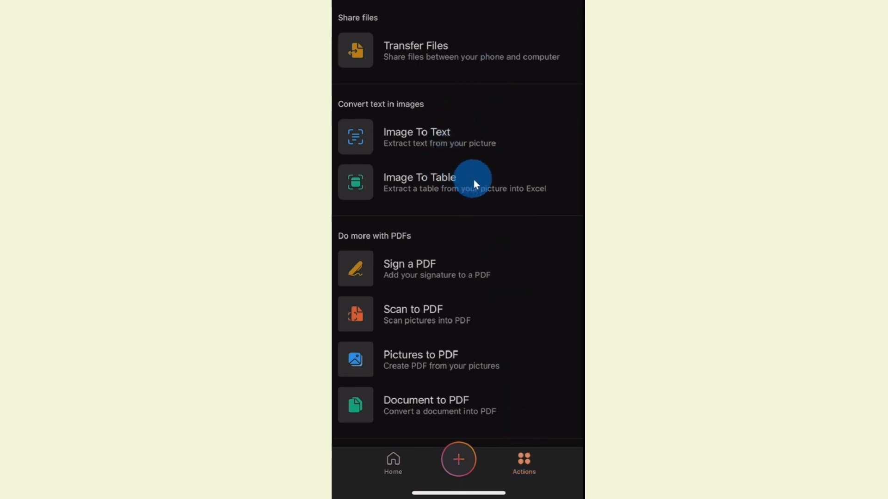
{"action": "left_click", "coordinate": [437, 186]}
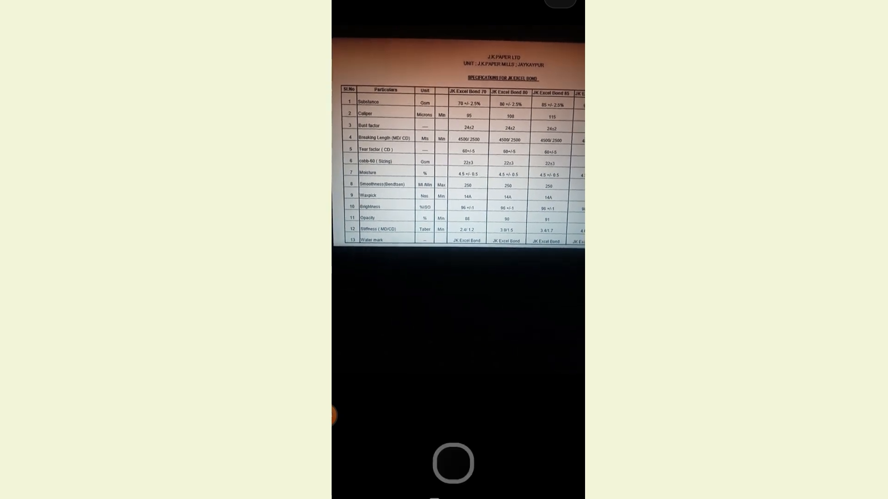
{"action": "left_click", "coordinate": [453, 463]}
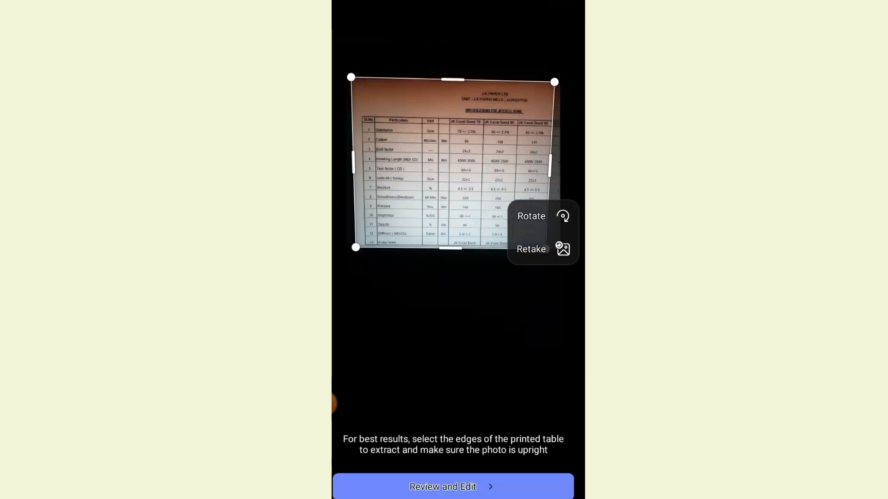
Step: Crop the captured photo to the table area from the Sl.No column through the JK Excel Bond 70 column
{"action": "left_click_drag", "start_coordinate": [550, 165], "coordinate": [482, 165]}
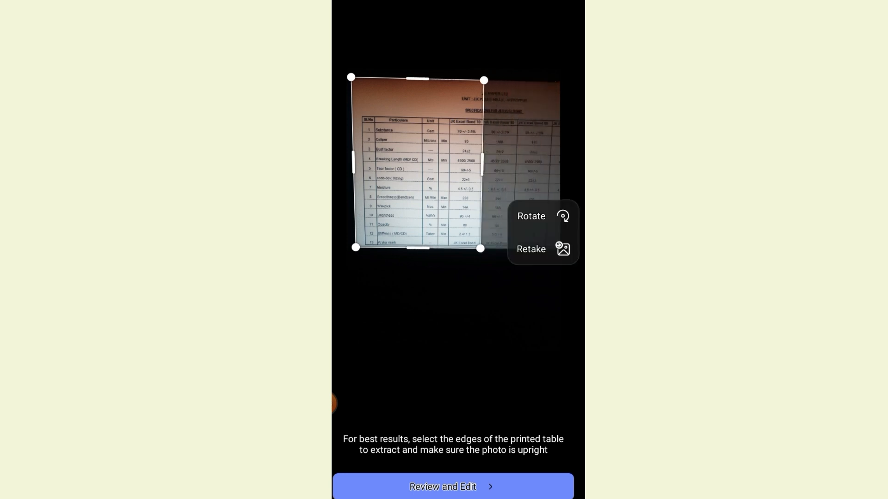
{"action": "left_click_drag", "start_coordinate": [418, 79], "coordinate": [417, 117]}
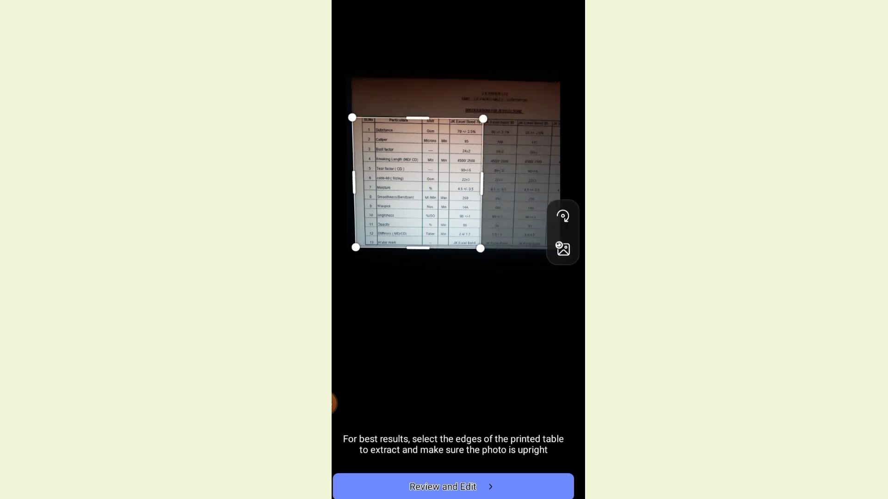
{"action": "left_click_drag", "start_coordinate": [353, 183], "coordinate": [361, 183]}
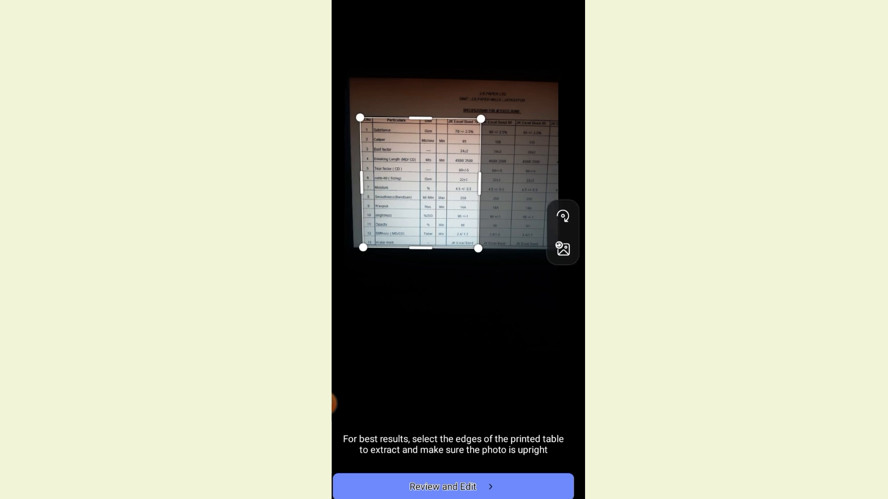
Step: Extract the cropped table for review, using the options to open it in Excel and copy it
{"action": "left_click", "coordinate": [453, 486]}
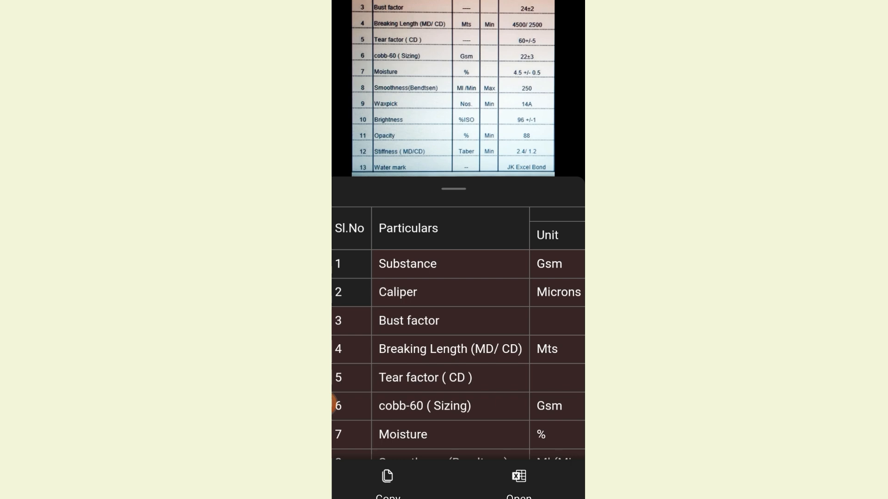
{"action": "left_click", "coordinate": [519, 482]}
{"action": "left_click", "coordinate": [387, 486]}
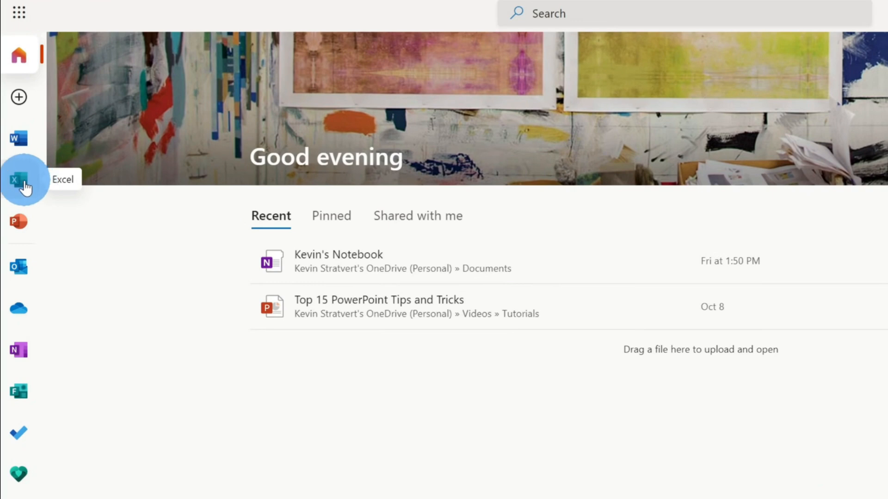
Step: Switch to Office on the web and create a new blank Excel workbook
{"action": "left_click", "coordinate": [24, 185]}
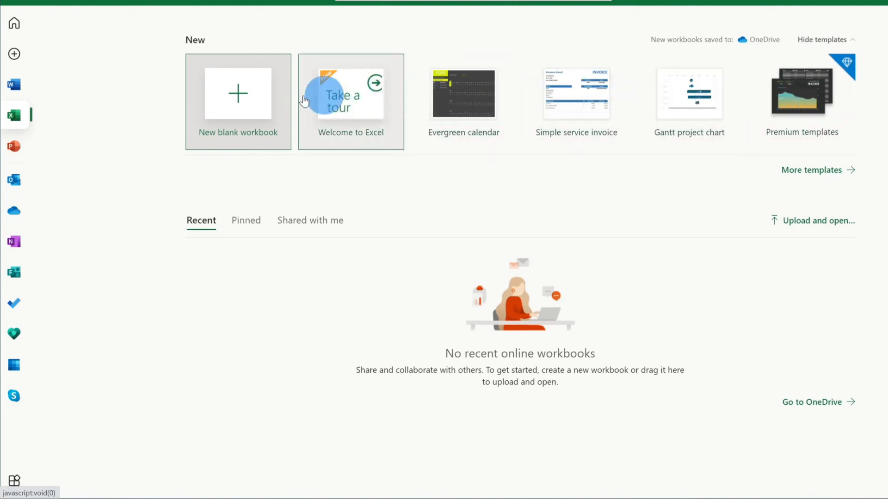
{"action": "left_click", "coordinate": [250, 96]}
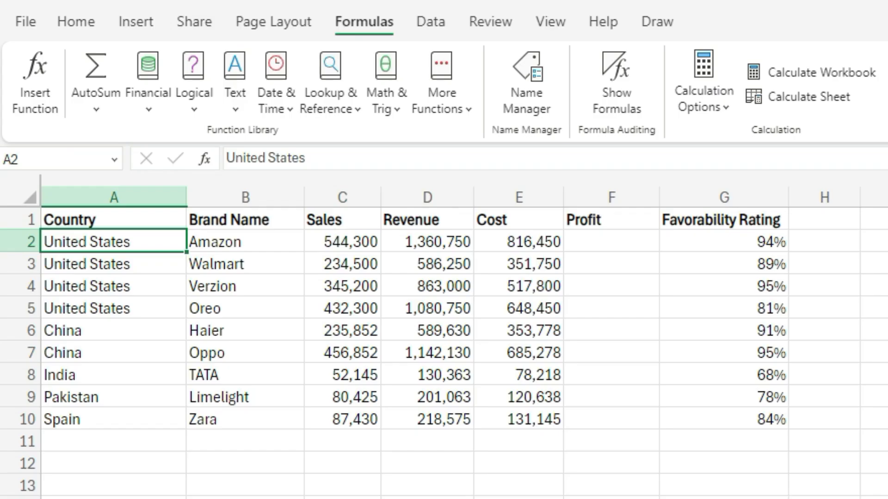
Step: Calculate Amazon's profit in F2 with the formula =D2-E2, and clear the cell again
{"action": "left_click", "coordinate": [611, 242]}
{"action": "type", "text": "="}
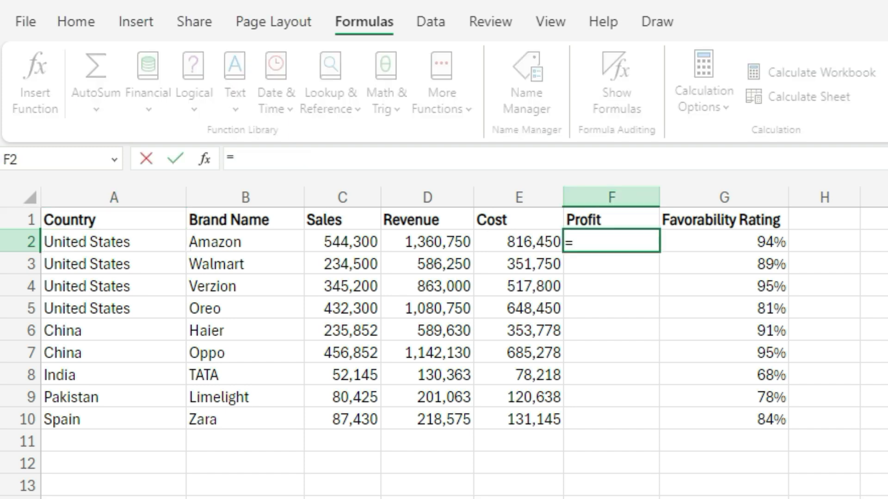
{"action": "left_click", "coordinate": [427, 242]}
{"action": "type", "text": "-"}
{"action": "left_click", "coordinate": [519, 241]}
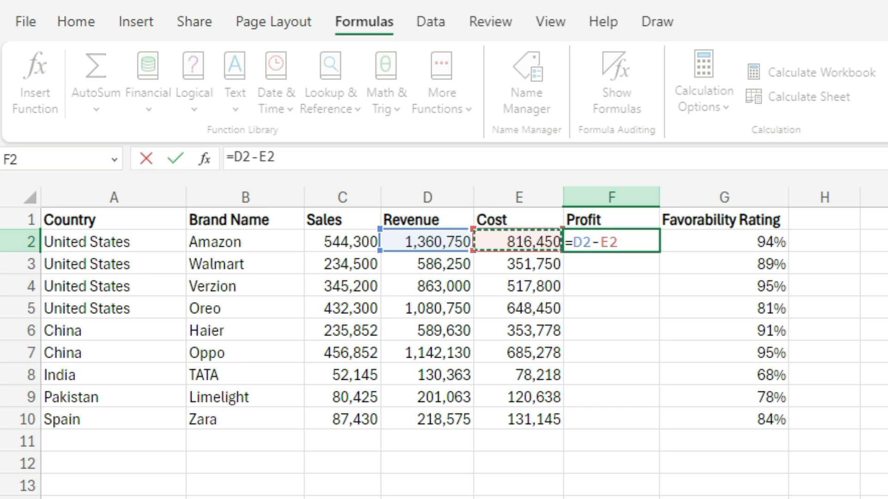
{"action": "key", "text": "Return"}
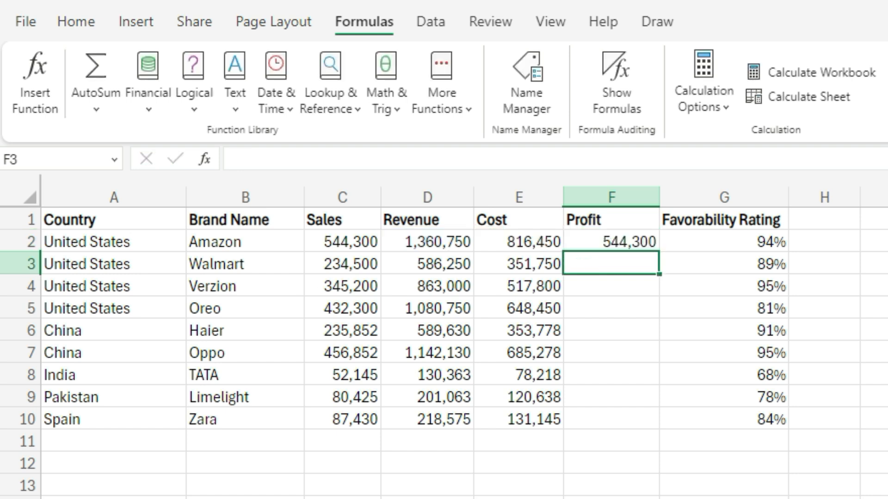
{"action": "left_click", "coordinate": [611, 241]}
{"action": "key", "text": "BackSpace"}
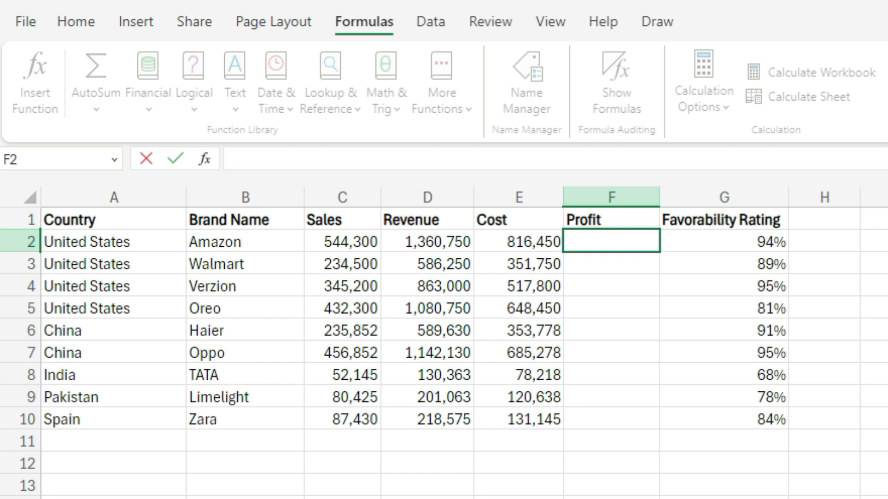
Step: Define the name Revenue with Workbook scope for the values in the Revenue column, excluding the header
{"action": "left_click", "coordinate": [428, 220]}
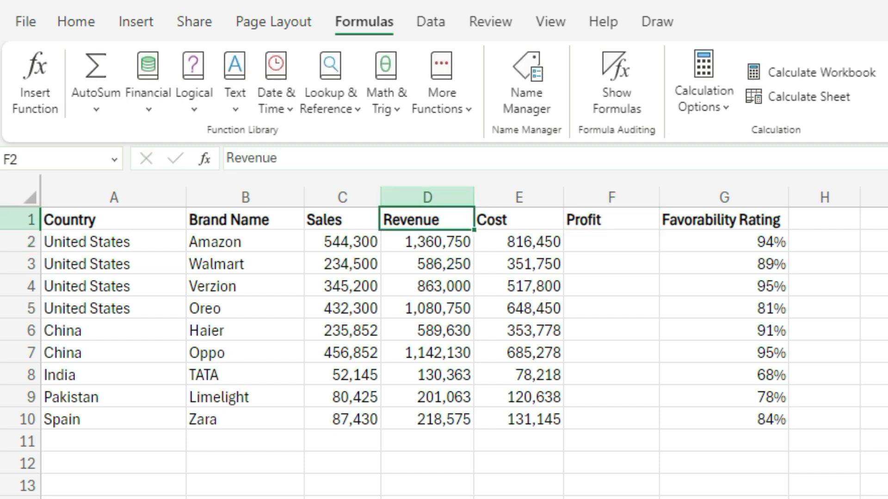
{"action": "key", "text": "Down"}
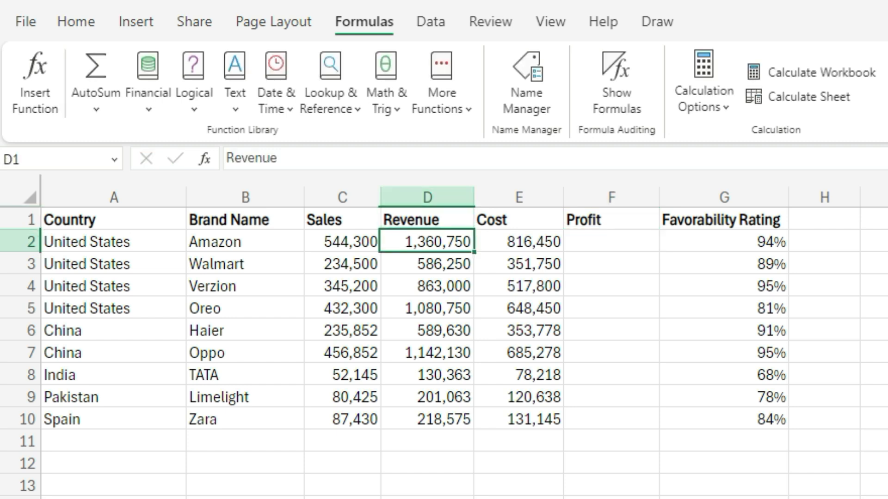
{"action": "key", "text": "shift+Down"}
{"action": "key", "text": "shift+Down"}
{"action": "key", "text": "shift+Down"}
{"action": "key", "text": "shift+Down"}
{"action": "key", "text": "shift+Down"}
{"action": "key", "text": "shift+Down"}
{"action": "key", "text": "shift+Down"}
{"action": "key", "text": "shift+Down"}
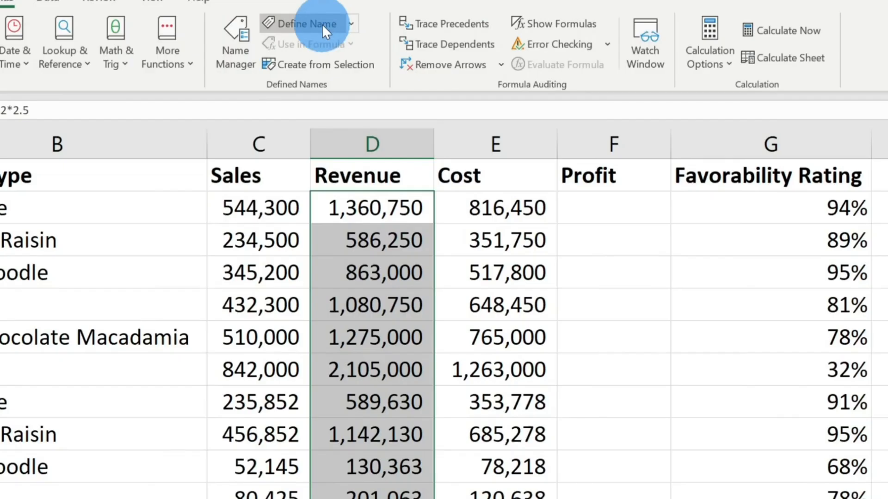
{"action": "left_click", "coordinate": [322, 24]}
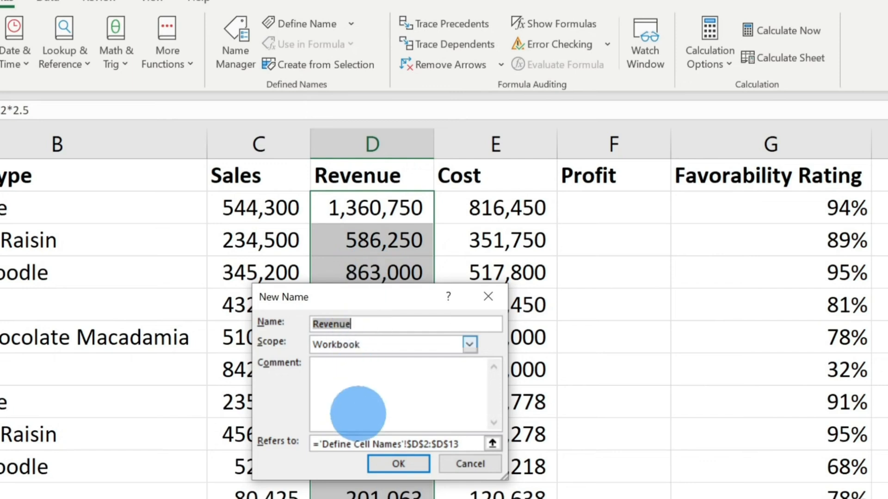
{"action": "left_click", "coordinate": [398, 463]}
Step: Define the name Cost with Workbook scope for the values in the Cost column
{"action": "left_click_drag", "start_coordinate": [462, 204], "coordinate": [460, 495]}
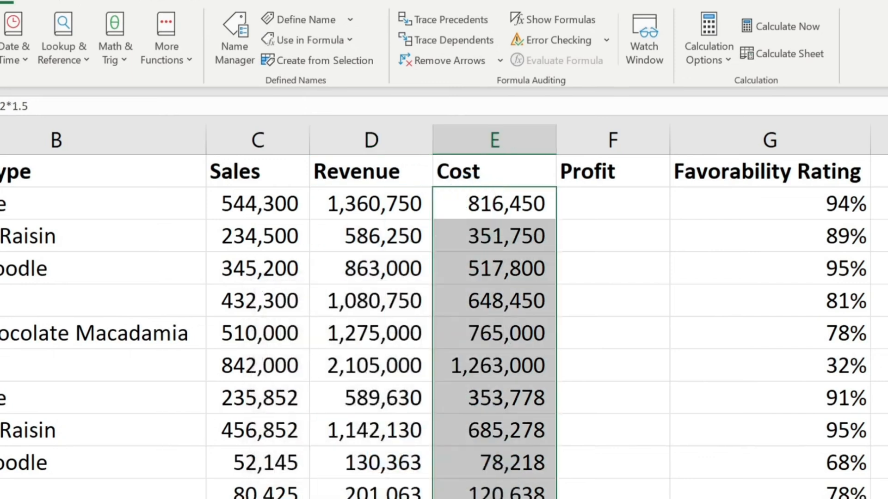
{"action": "left_click", "coordinate": [299, 23]}
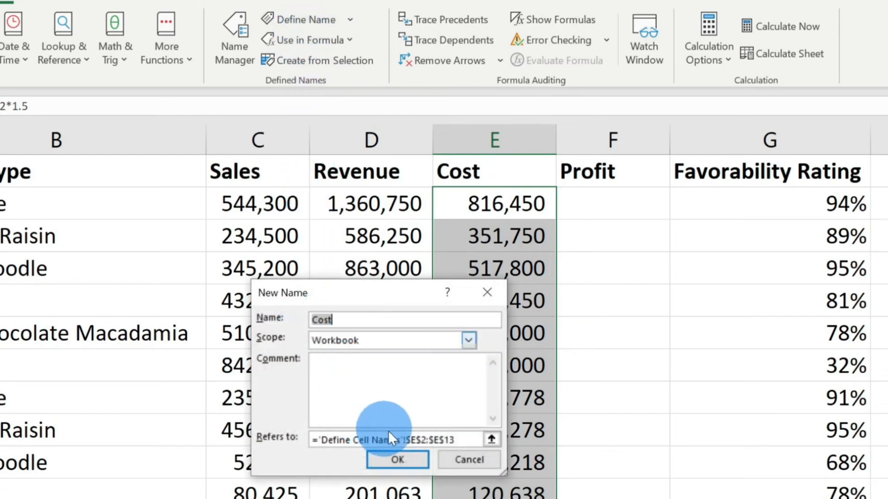
{"action": "left_click", "coordinate": [396, 461]}
Step: Calculate the profits in F2:F10 with the named-range formula =Revenue-Cost
{"action": "left_click", "coordinate": [591, 206]}
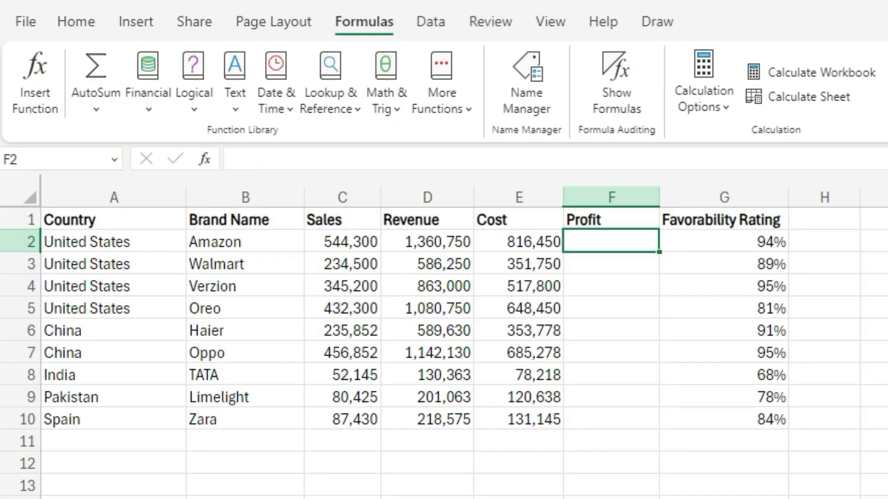
{"action": "type", "text": "="}
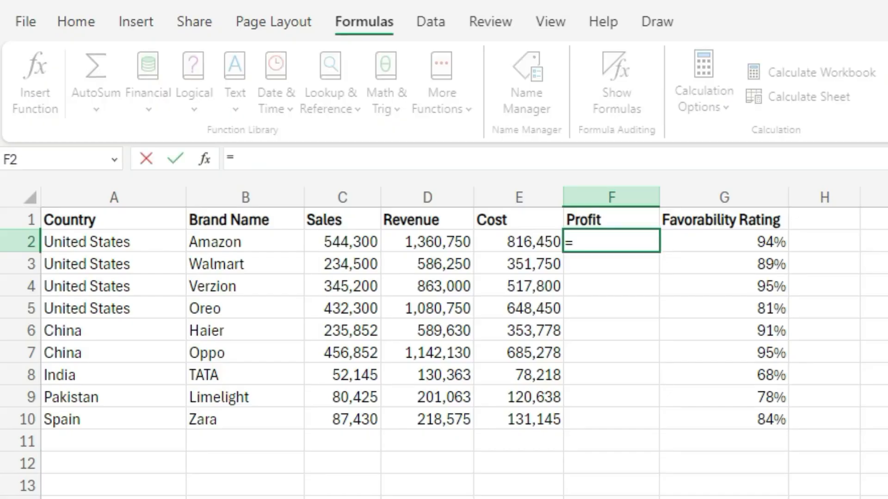
{"action": "type", "text": "reven"}
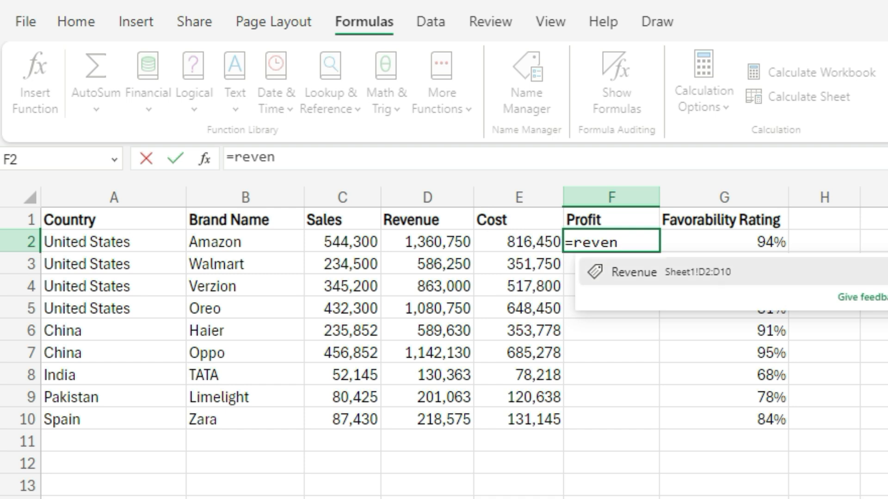
{"action": "key", "text": "Tab"}
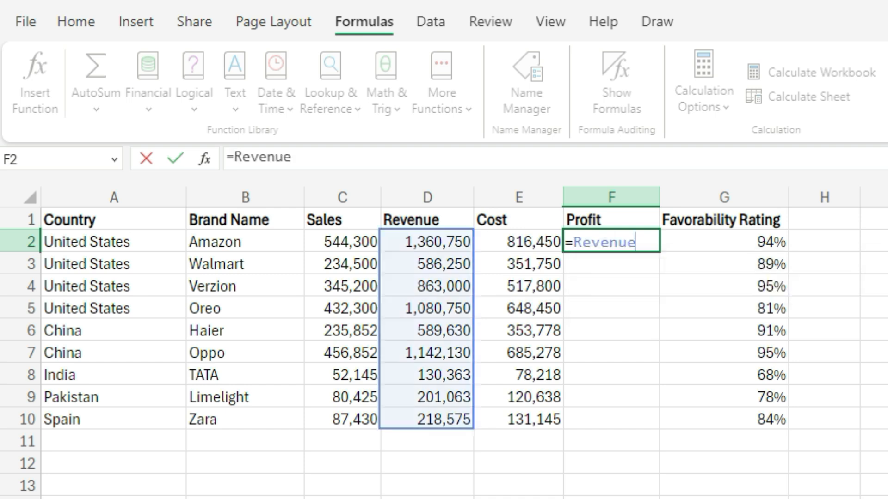
{"action": "type", "text": "-c"}
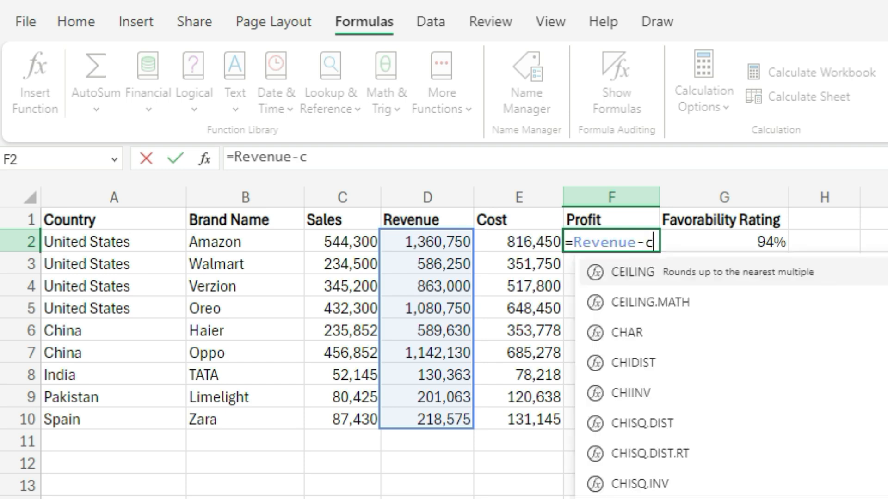
{"action": "type", "text": "ost"}
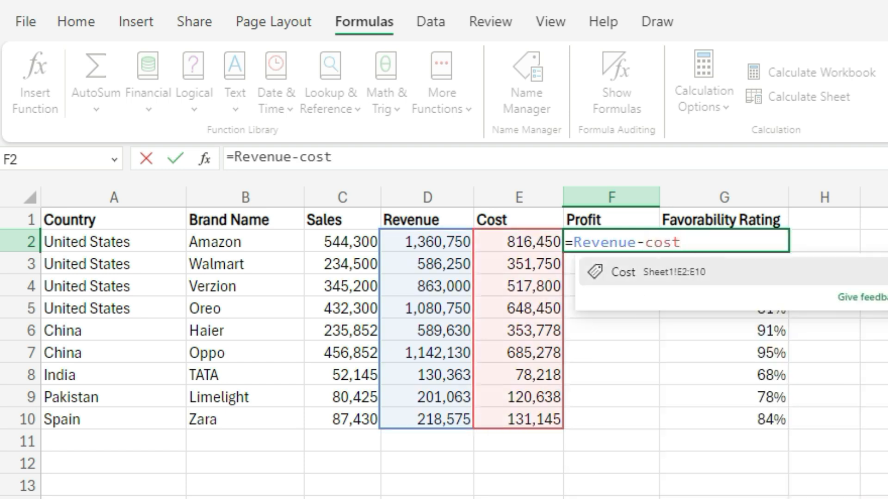
{"action": "key", "text": "Tab"}
{"action": "key", "text": "Return"}
{"action": "left_click_drag", "start_coordinate": [611, 240], "coordinate": [611, 419]}
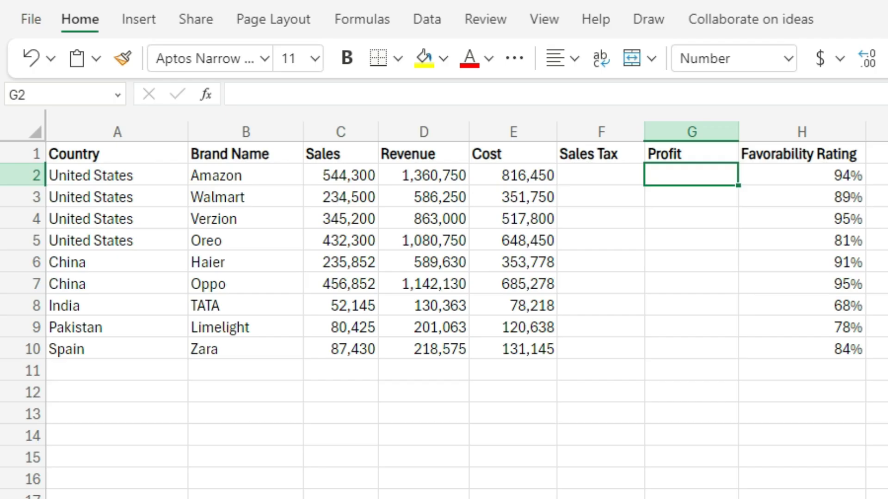
Step: Calculate Amazon's profit in G2 with the formula =D2-E2 on the sheet with the Sales Tax column
{"action": "type", "text": "="}
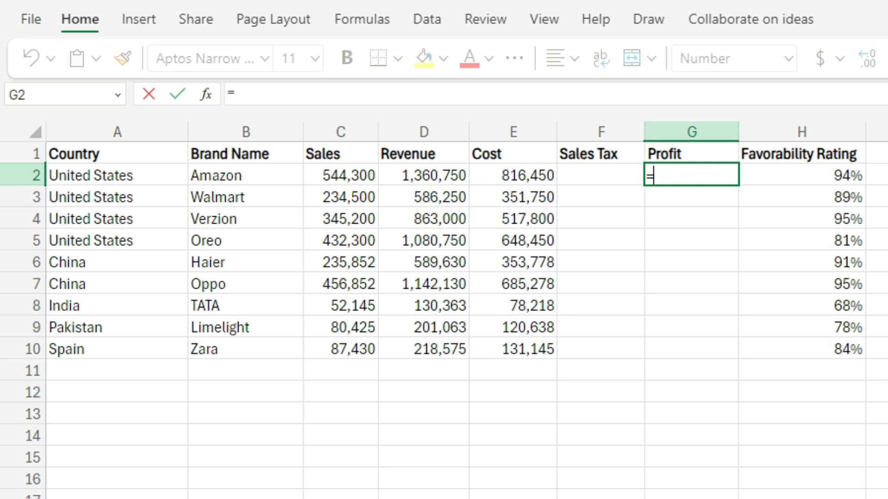
{"action": "left_click", "coordinate": [424, 176]}
{"action": "type", "text": "-"}
{"action": "left_click", "coordinate": [514, 176]}
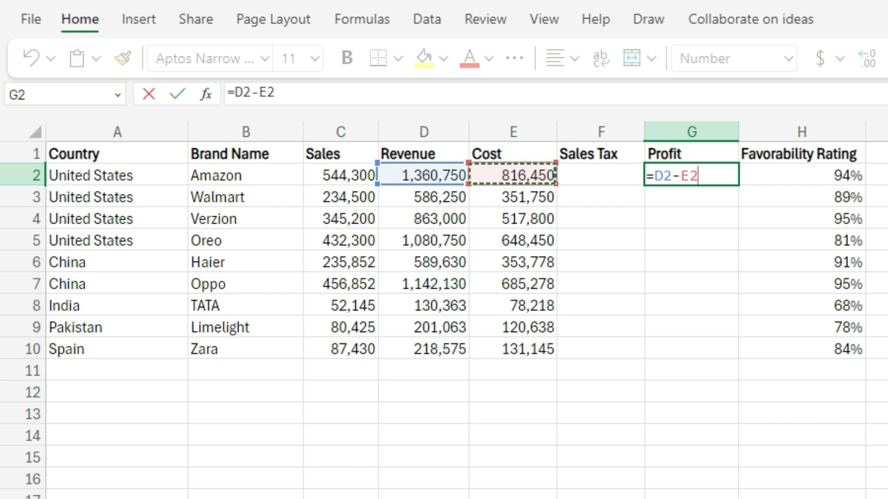
{"action": "key", "text": "Return"}
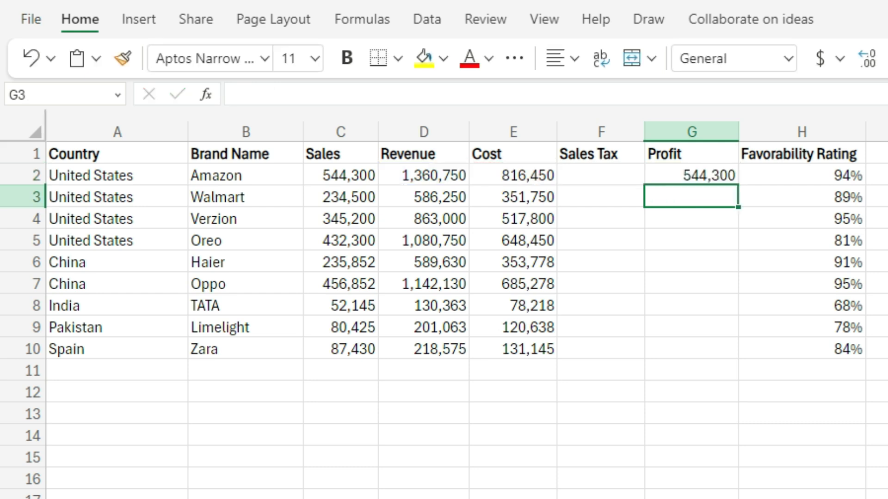
Step: Fill the profit formula from G2 down to G10 and check the formula in the Oppo row
{"action": "left_click_drag", "start_coordinate": [691, 176], "coordinate": [691, 350]}
{"action": "key", "text": "ctrl+d"}
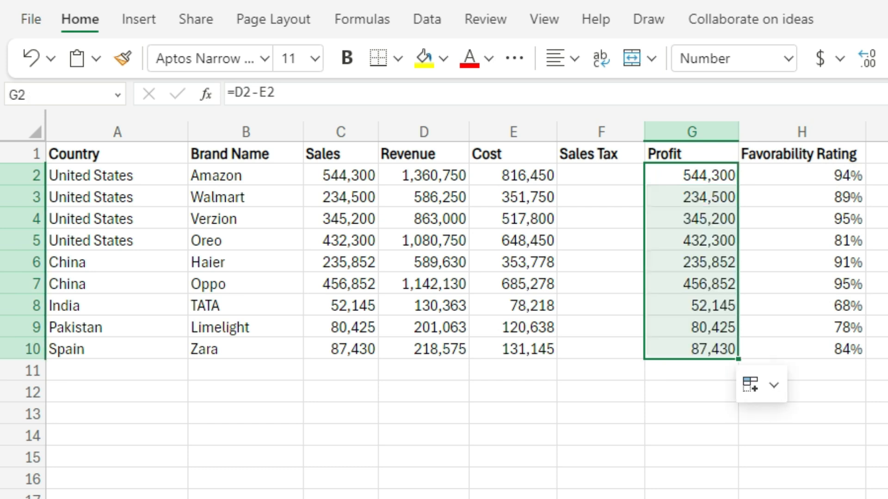
{"action": "left_click", "coordinate": [117, 284]}
{"action": "left_click", "coordinate": [691, 284]}
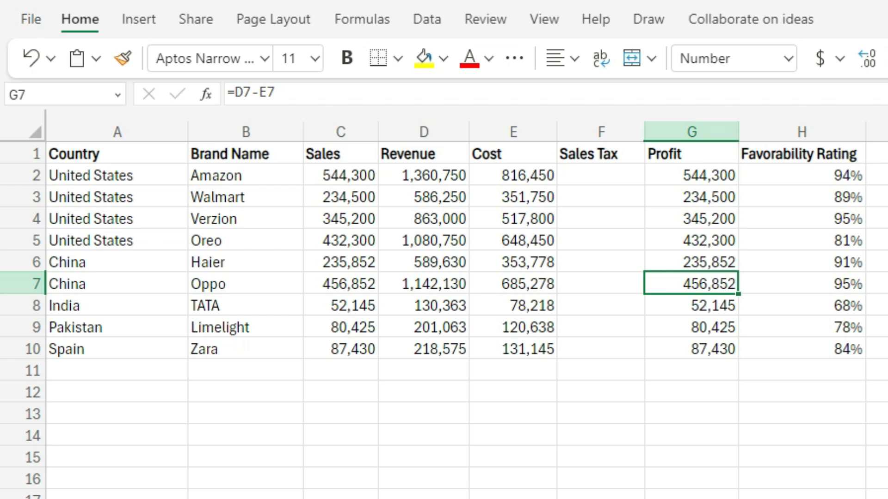
Step: Calculate Amazon's sales tax in F2 by multiplying its revenue by the tax rate with the formula =D2*L1
{"action": "left_click", "coordinate": [278, 93]}
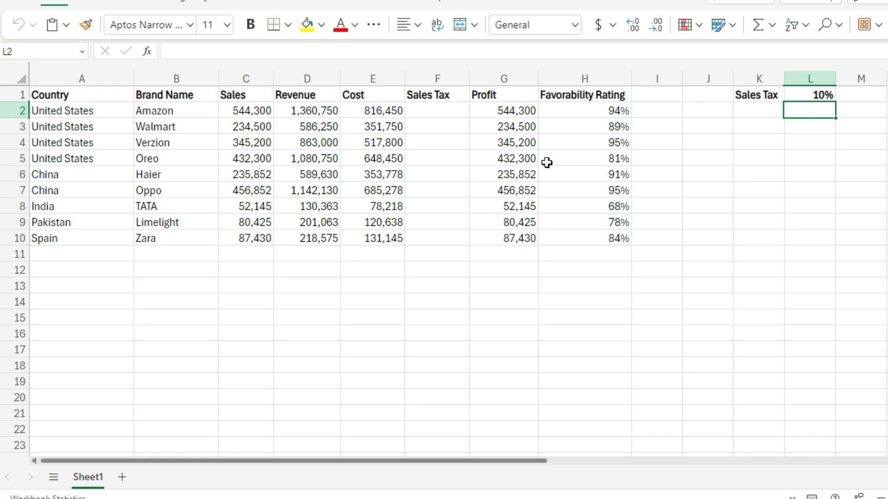
{"action": "left_click", "coordinate": [444, 109]}
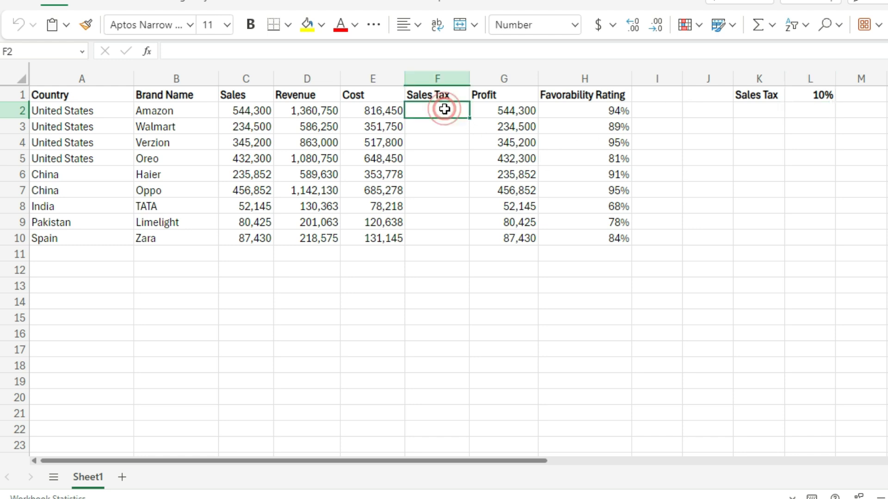
{"action": "type", "text": "="}
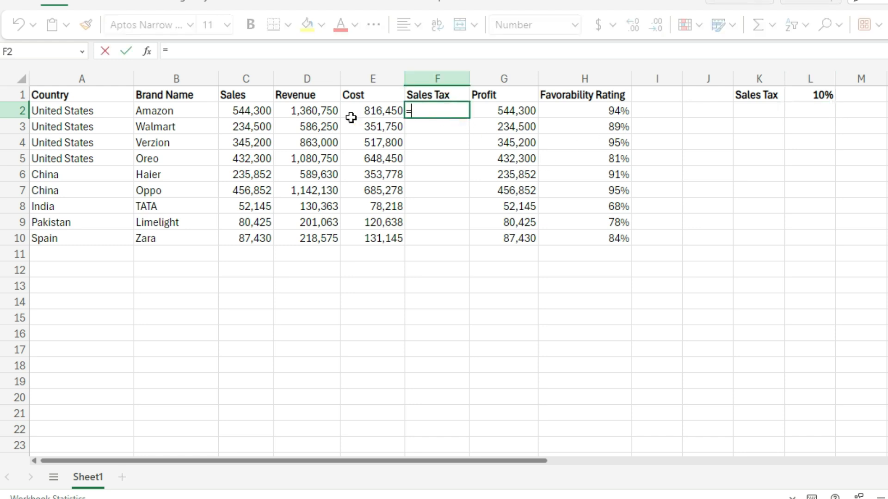
{"action": "left_click", "coordinate": [312, 112]}
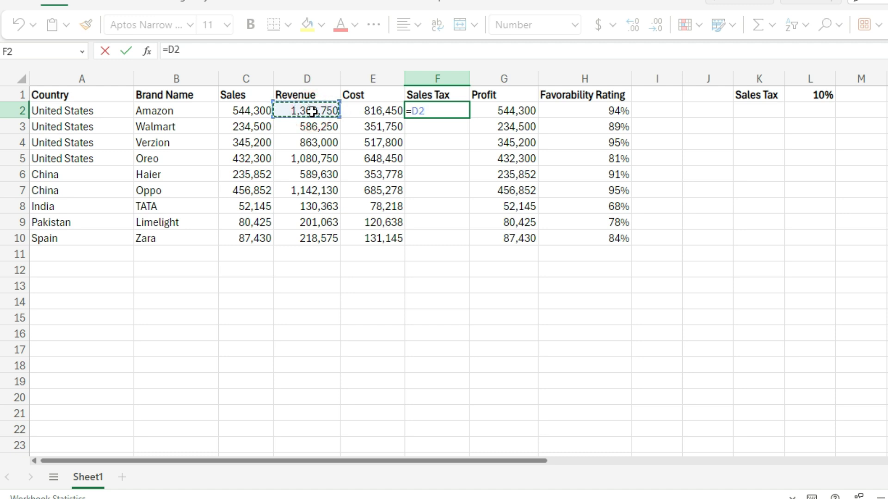
{"action": "type", "text": "*"}
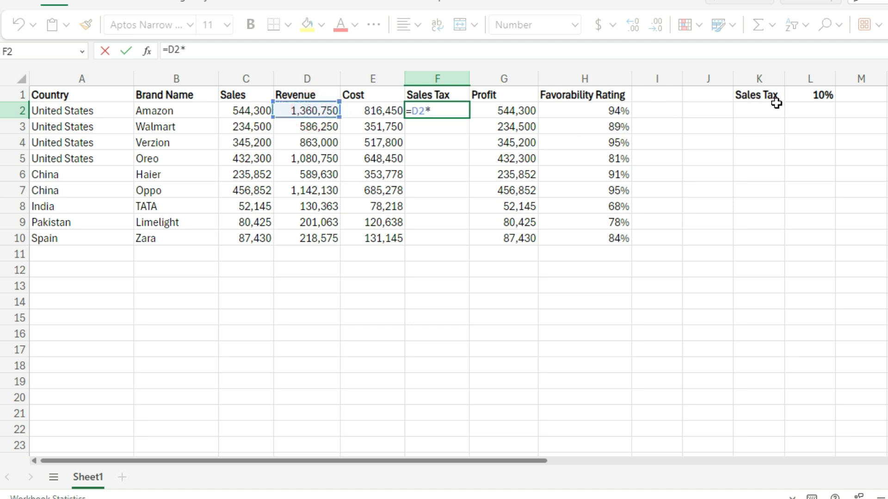
{"action": "left_click", "coordinate": [820, 94]}
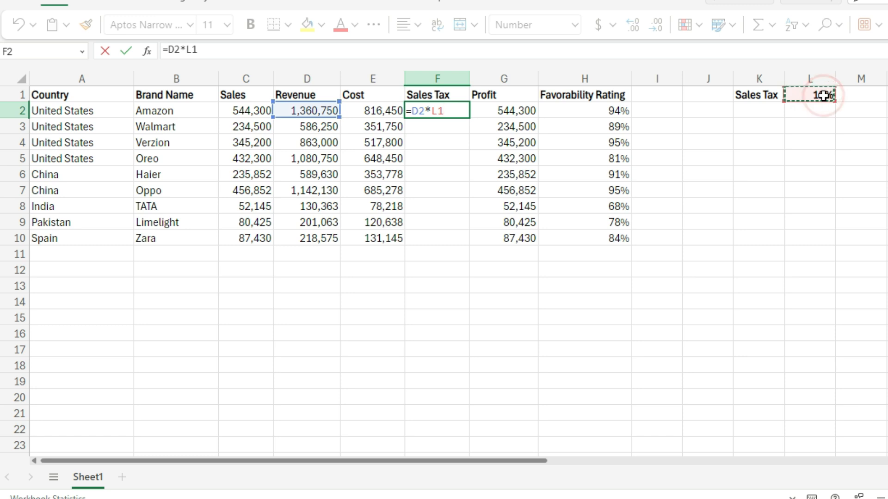
{"action": "key", "text": "Return"}
Step: Fill the sales tax formula with the relative rate reference from F2 down to F10 and check the formula in the Zara row
{"action": "left_click", "coordinate": [456, 112]}
{"action": "left_click_drag", "start_coordinate": [469, 119], "coordinate": [467, 242]}
{"action": "left_click", "coordinate": [436, 239]}
{"action": "left_click", "coordinate": [190, 49]}
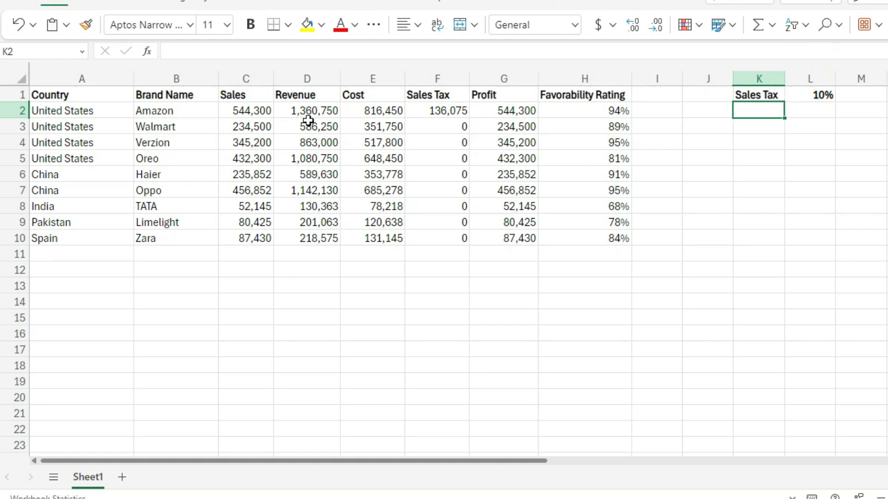
Step: Make the tax rate reference in F2 absolute so the formula reads =D2*$L$1
{"action": "left_click", "coordinate": [455, 116]}
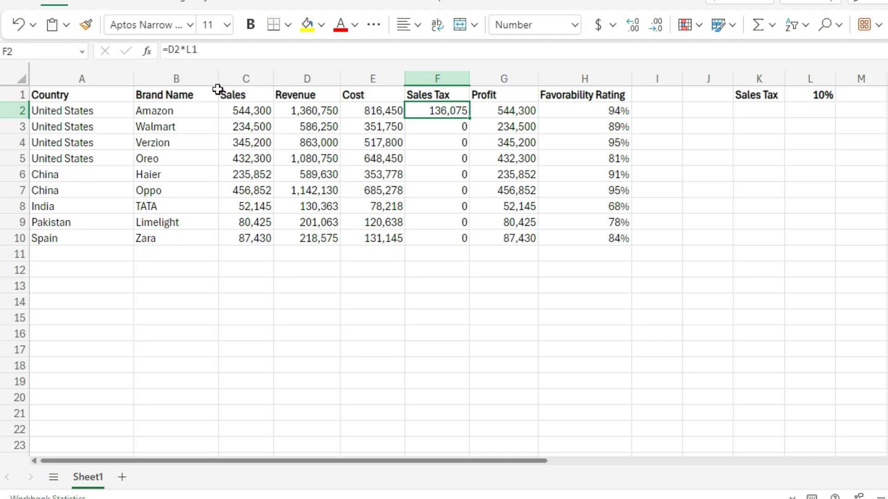
{"action": "left_click", "coordinate": [221, 54]}
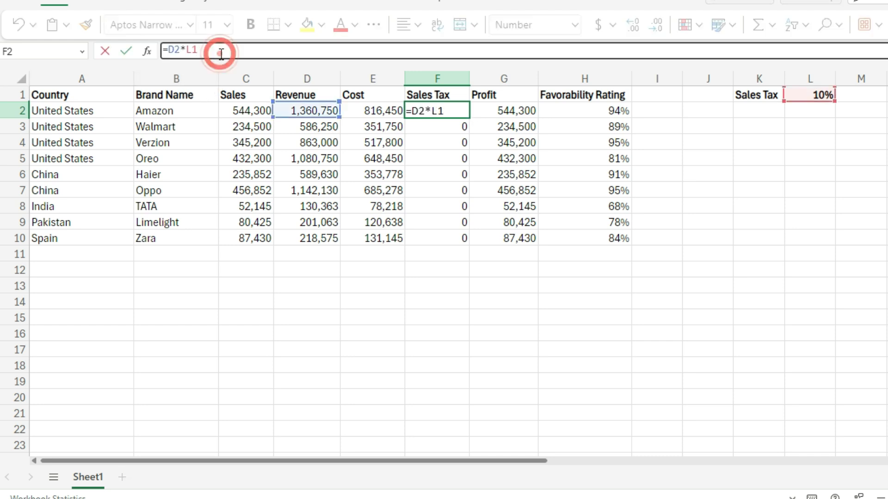
{"action": "key", "text": "F4"}
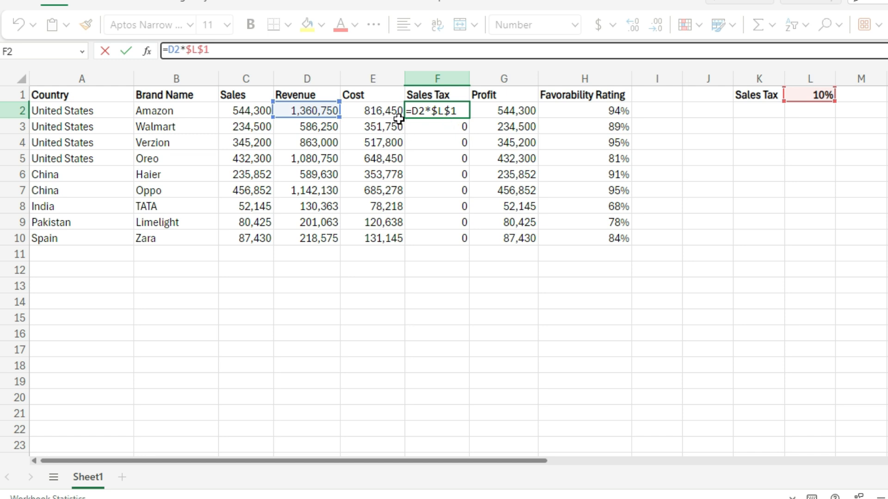
{"action": "key", "text": "Return"}
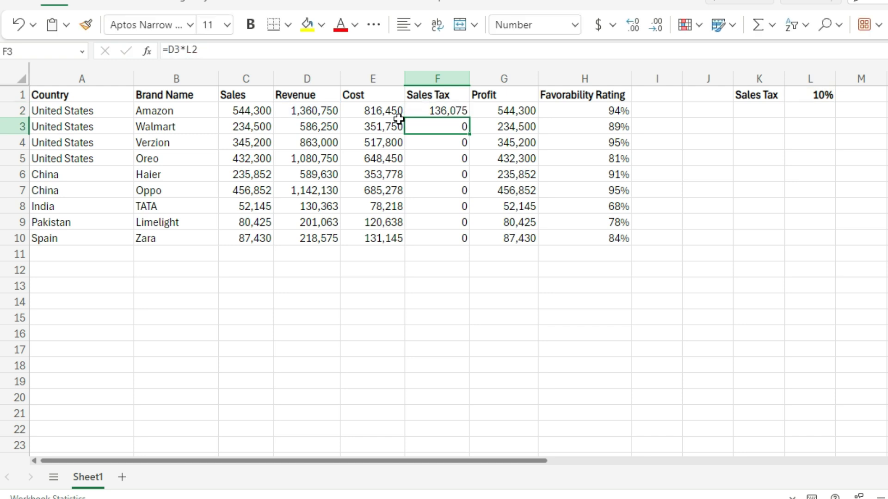
Step: Fill the sales tax formula with the absolute rate reference from F2 down to F10 and check the formula in the last row
{"action": "left_click", "coordinate": [439, 111]}
{"action": "left_click_drag", "start_coordinate": [468, 118], "coordinate": [468, 241]}
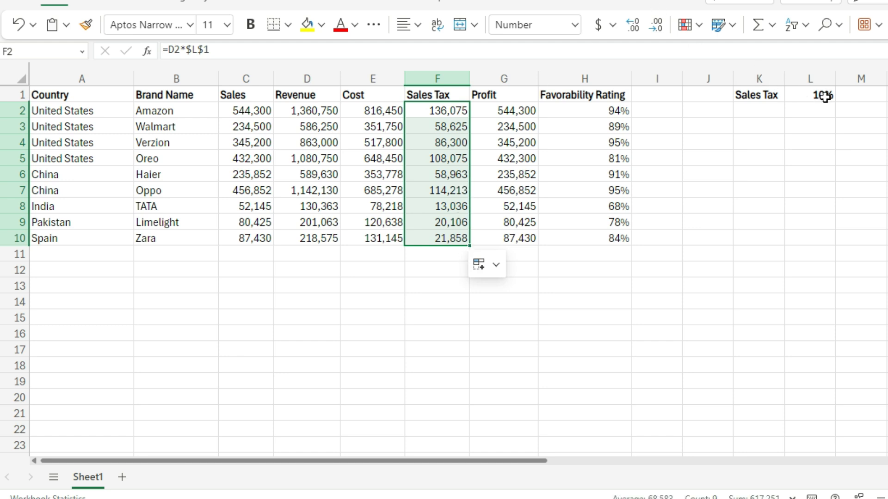
{"action": "key", "text": "ctrl+Down"}
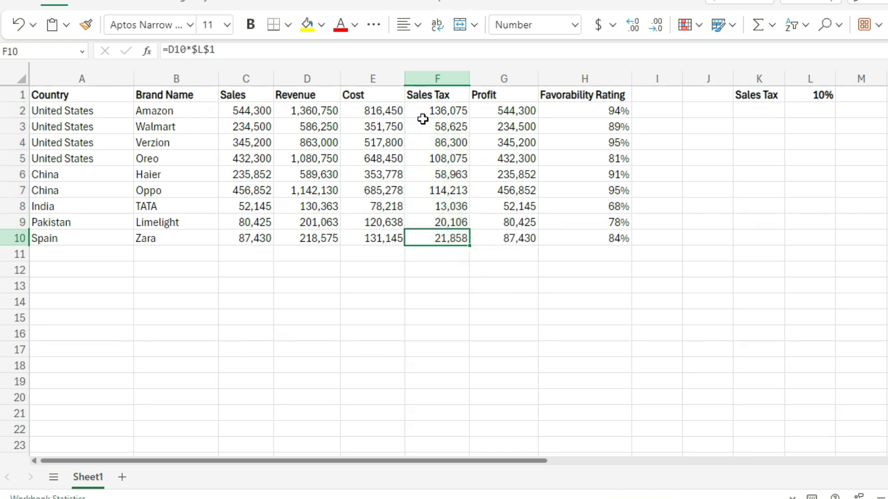
{"action": "left_click", "coordinate": [379, 57]}
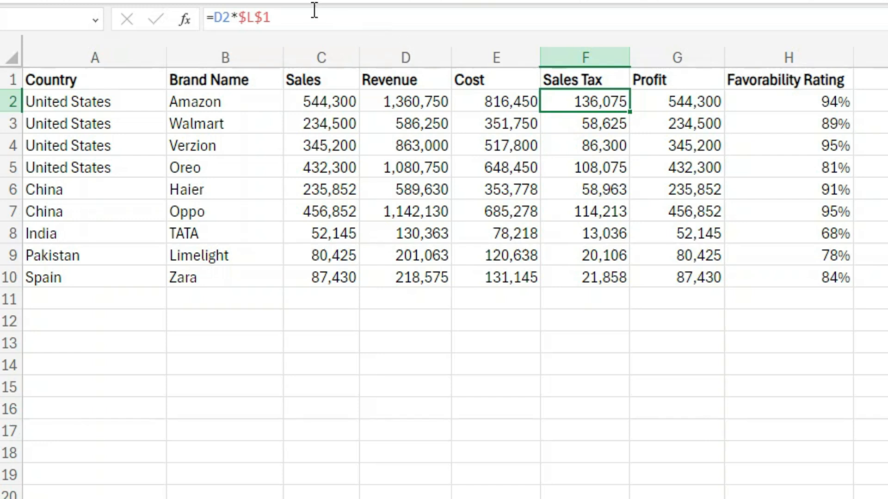
Step: Cycle the tax rate reference in the F2 formula through the other reference types, starting with L$1
{"action": "left_click", "coordinate": [307, 17]}
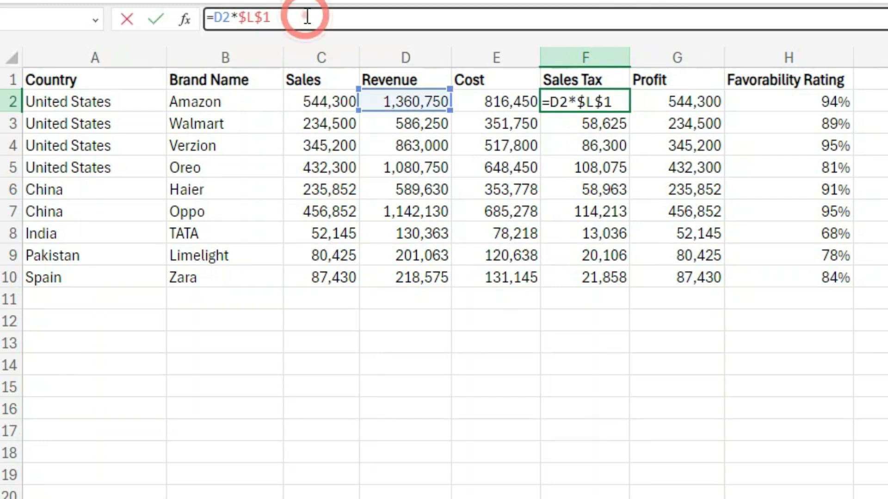
{"action": "key", "text": "F4"}
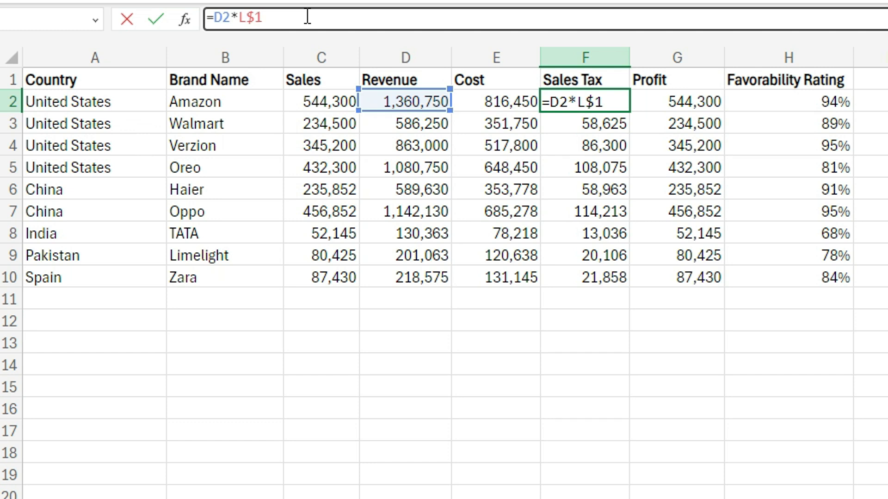
{"action": "key", "text": "F4"}
{"action": "key", "text": "F4"}
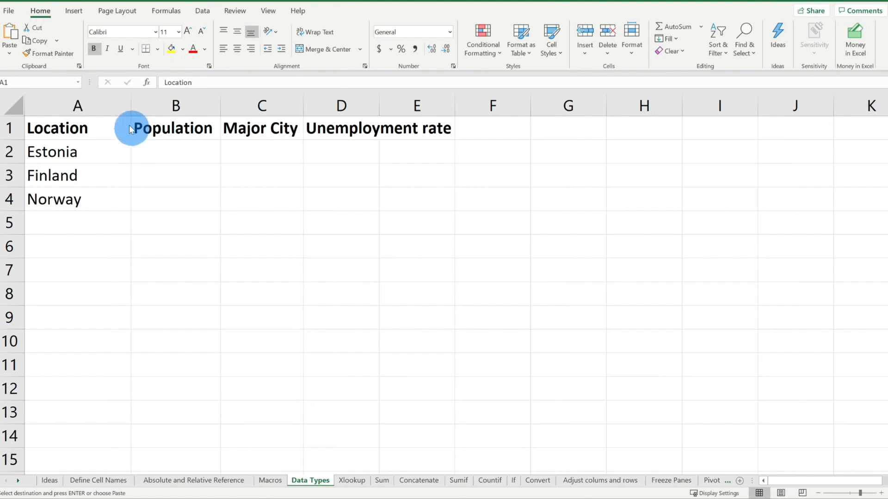
Step: Convert the country names in A2:A4 of the Location column to the Geography data type
{"action": "left_click", "coordinate": [202, 12]}
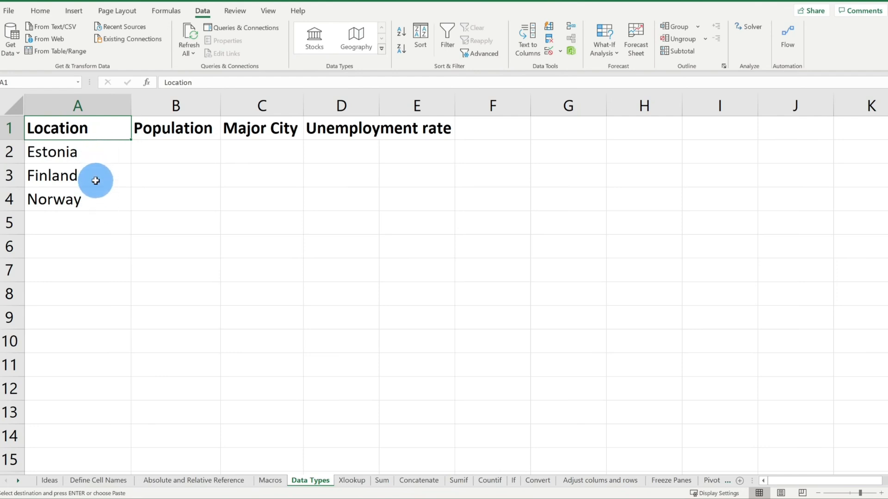
{"action": "left_click_drag", "start_coordinate": [98, 148], "coordinate": [100, 200]}
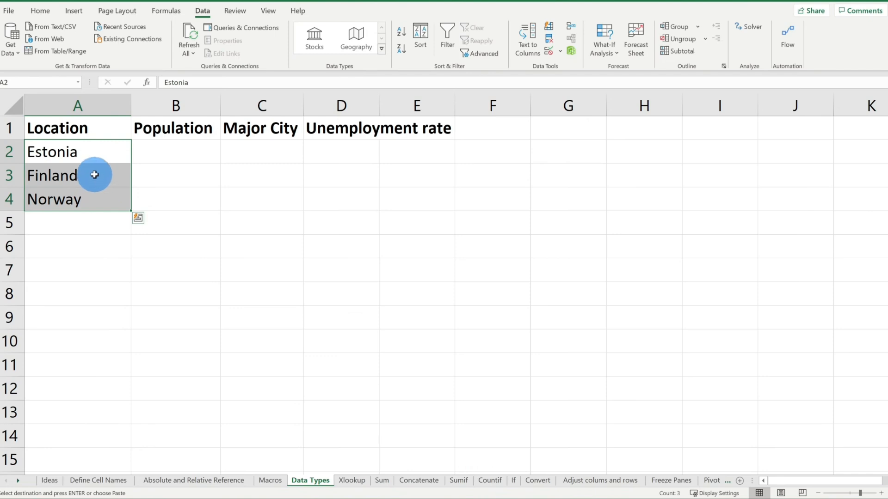
{"action": "left_click", "coordinate": [362, 41]}
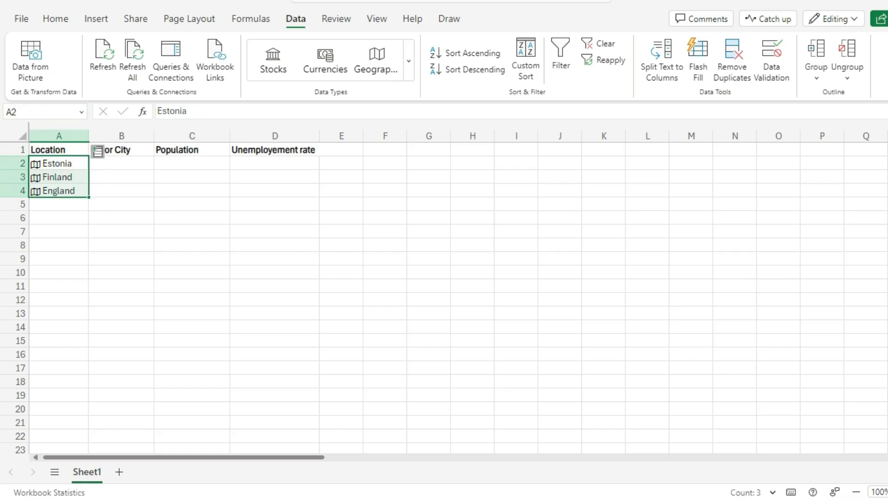
Step: Add the Capital/Major City and Population fields for the locations in A2:A4 to columns B and C
{"action": "left_click", "coordinate": [97, 152]}
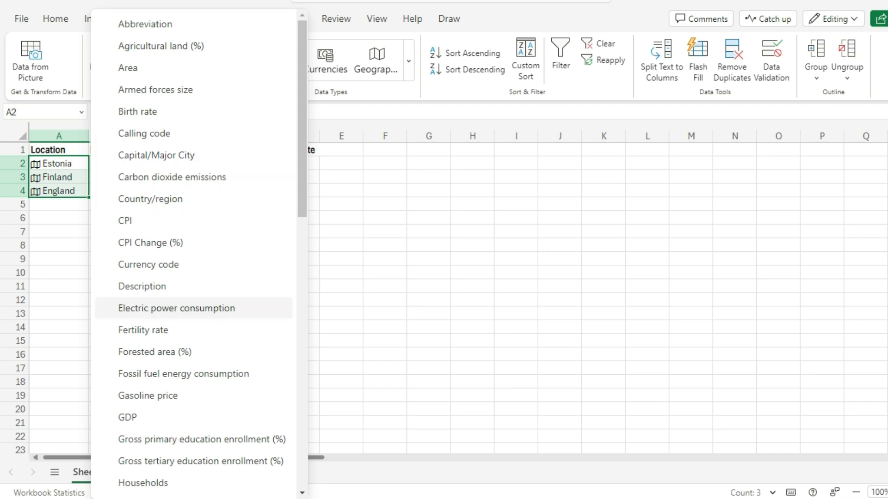
{"action": "scroll", "coordinate": [194, 305], "scroll_direction": "down", "scroll_amount": 6}
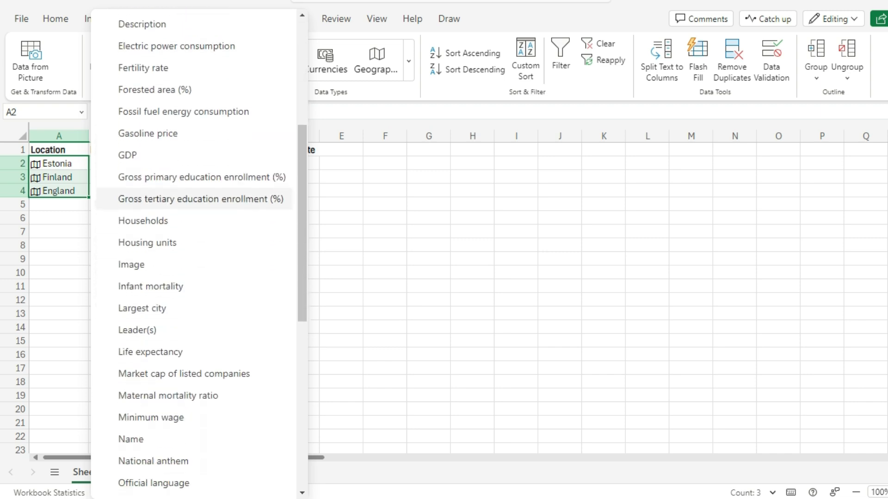
{"action": "scroll", "coordinate": [194, 305], "scroll_direction": "down", "scroll_amount": 3}
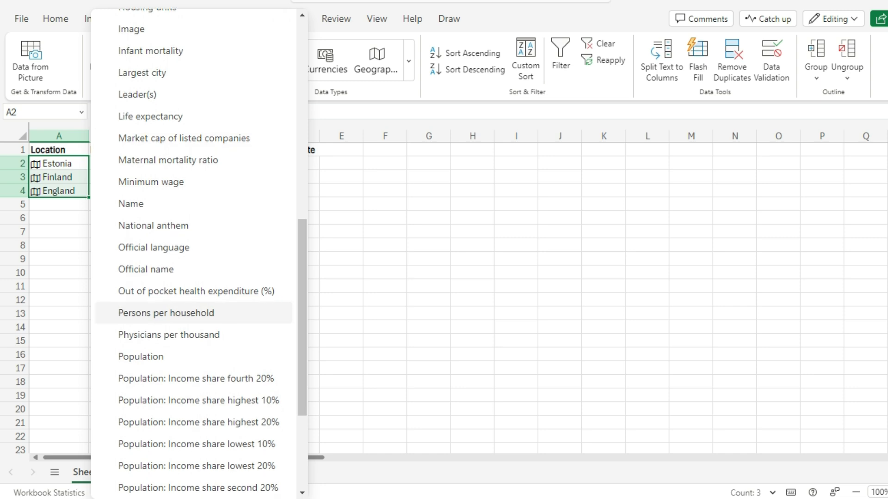
{"action": "scroll", "coordinate": [194, 305], "scroll_direction": "up", "scroll_amount": 4}
{"action": "left_click", "coordinate": [142, 242]}
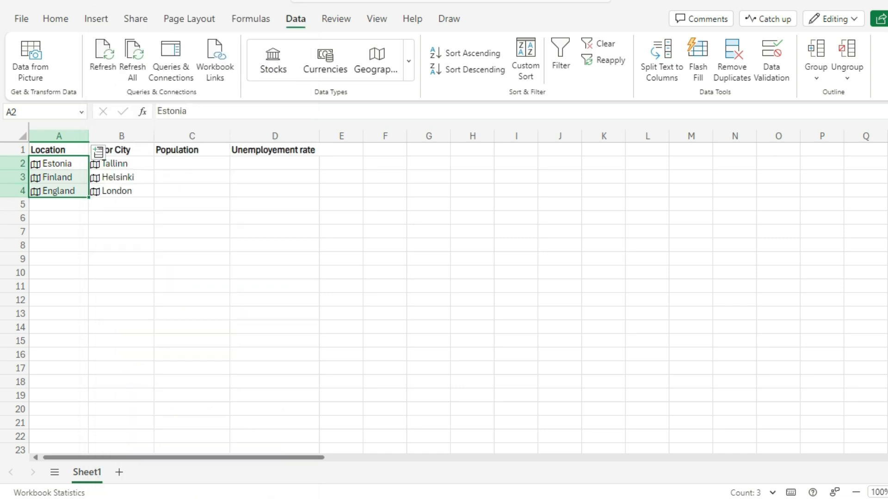
{"action": "left_click", "coordinate": [97, 151]}
{"action": "left_click", "coordinate": [139, 247]}
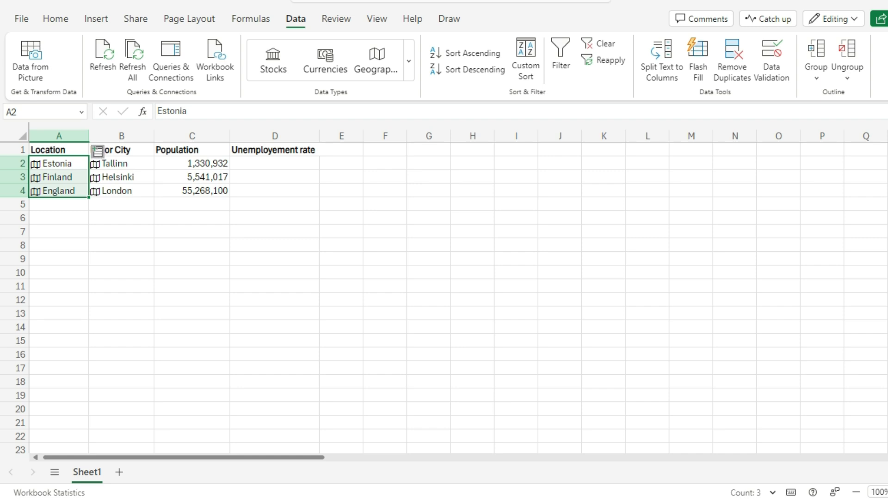
Step: Add the Unemployment rate field for the locations in A2:A4 to column D
{"action": "left_click", "coordinate": [98, 151]}
{"action": "scroll", "coordinate": [195, 253], "scroll_direction": "down", "scroll_amount": 10}
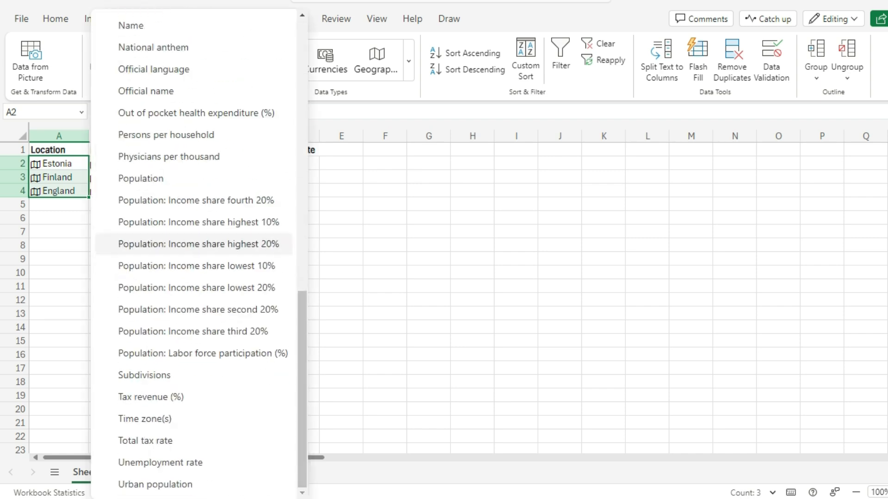